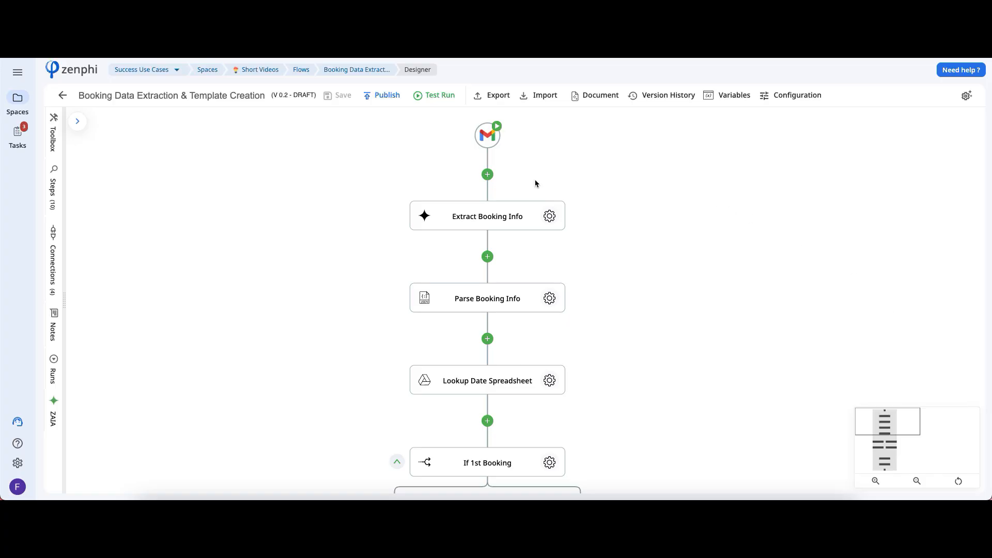
# Step: Enable the conditional run on the Gmail New Email trigger and open its condition for editing
pyautogui.click(495, 138)
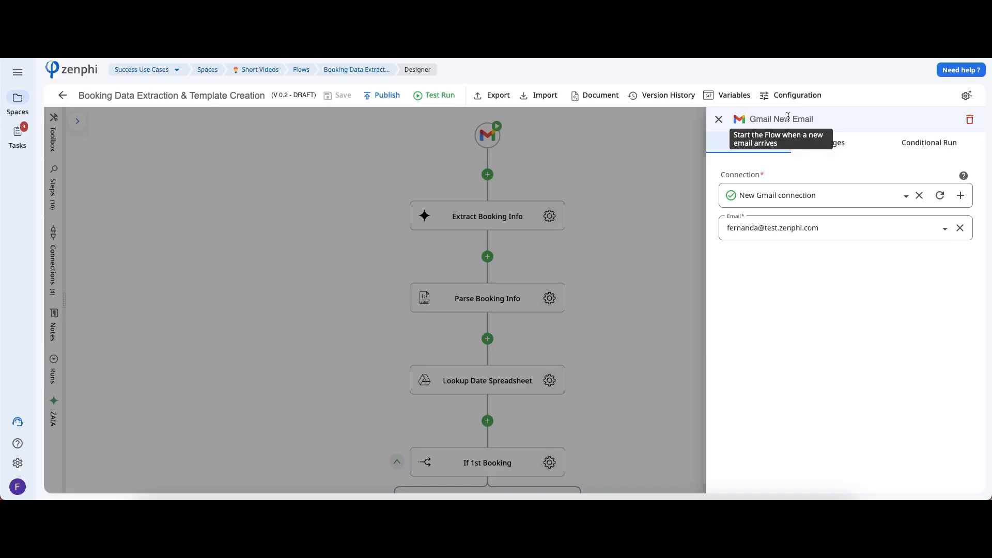
pyautogui.click(936, 149)
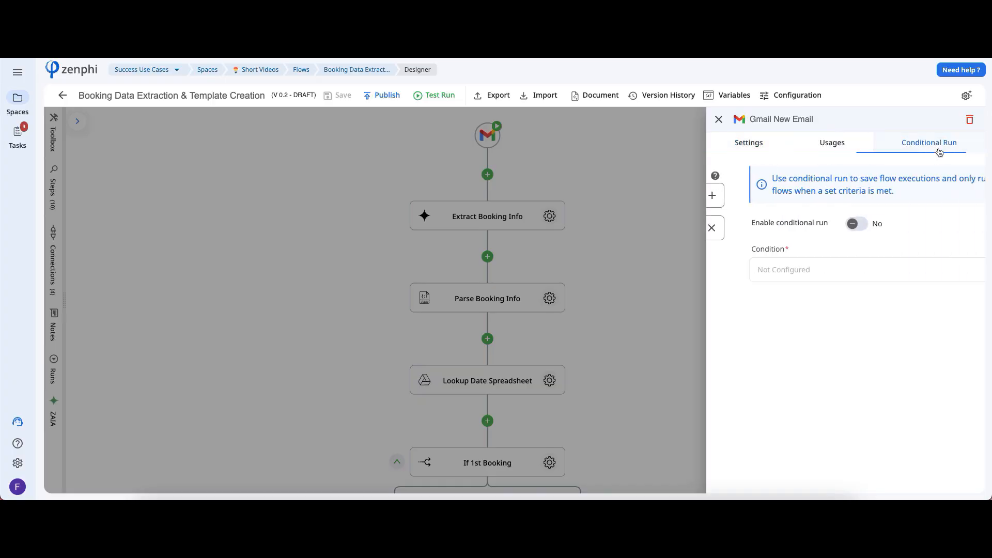
pyautogui.click(825, 223)
pyautogui.click(960, 270)
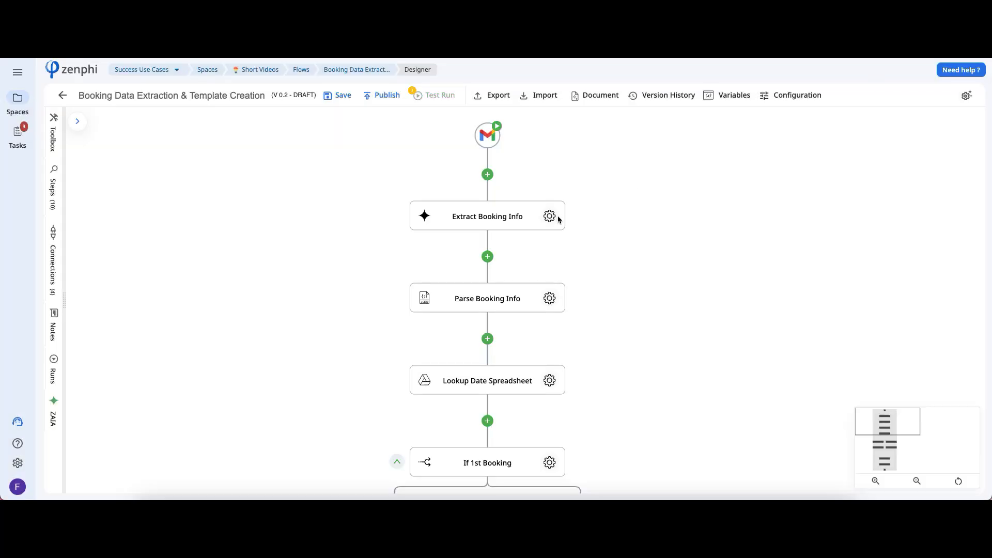
# Step: Review the Extract Booking Info step's system instructions, prompt and JSON output setting
pyautogui.click(550, 217)
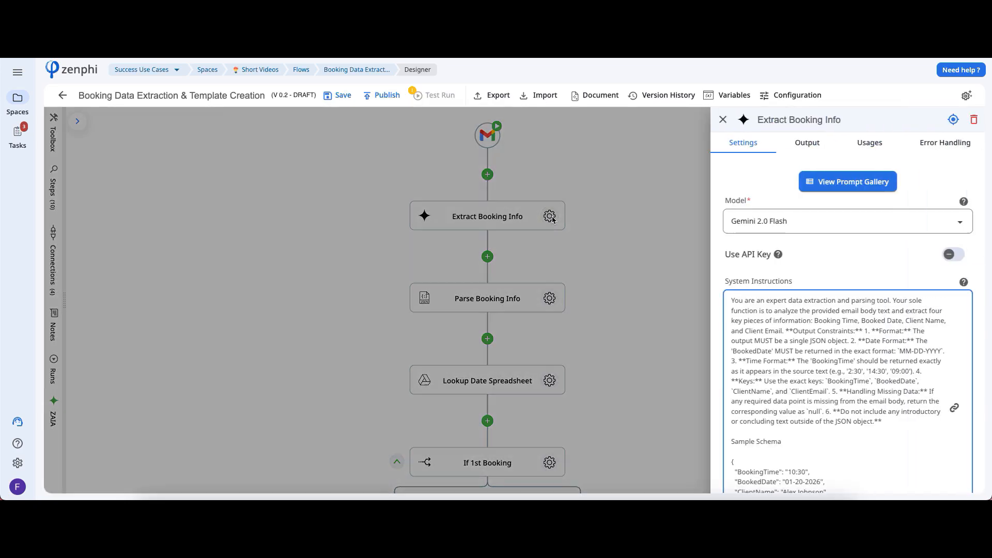
pyautogui.moveTo(984, 184); pyautogui.dragTo(982, 212)
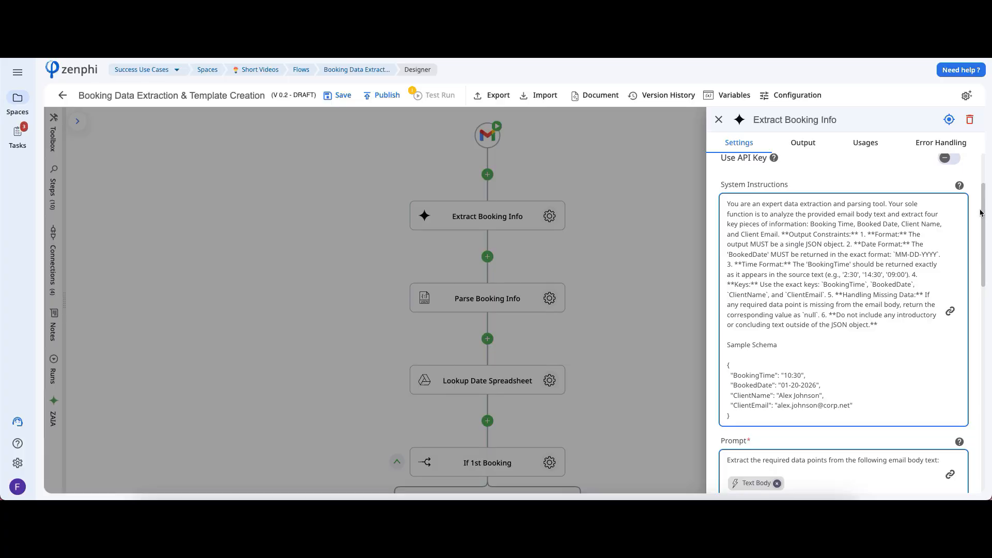
pyautogui.moveTo(980, 213); pyautogui.dragTo(978, 234)
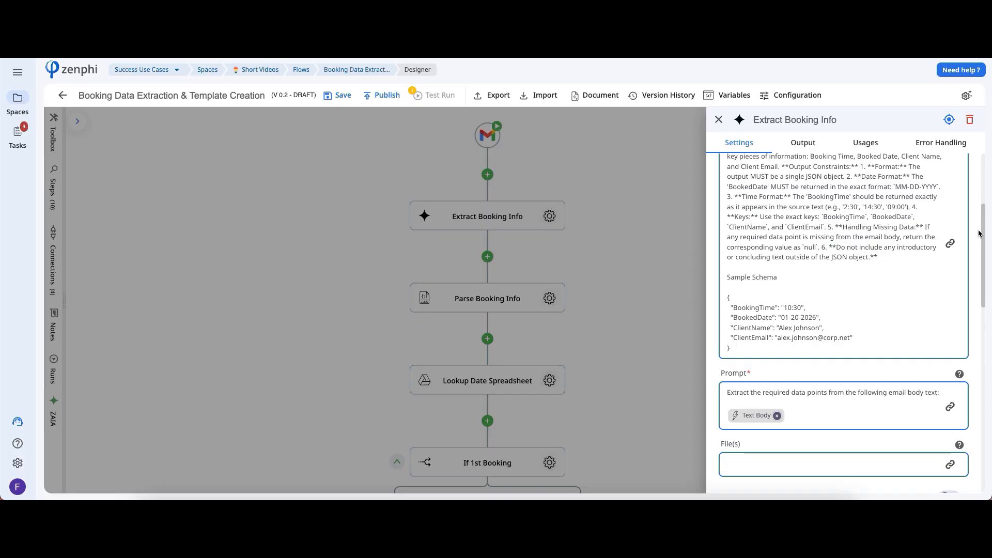
pyautogui.moveTo(978, 233); pyautogui.dragTo(982, 327)
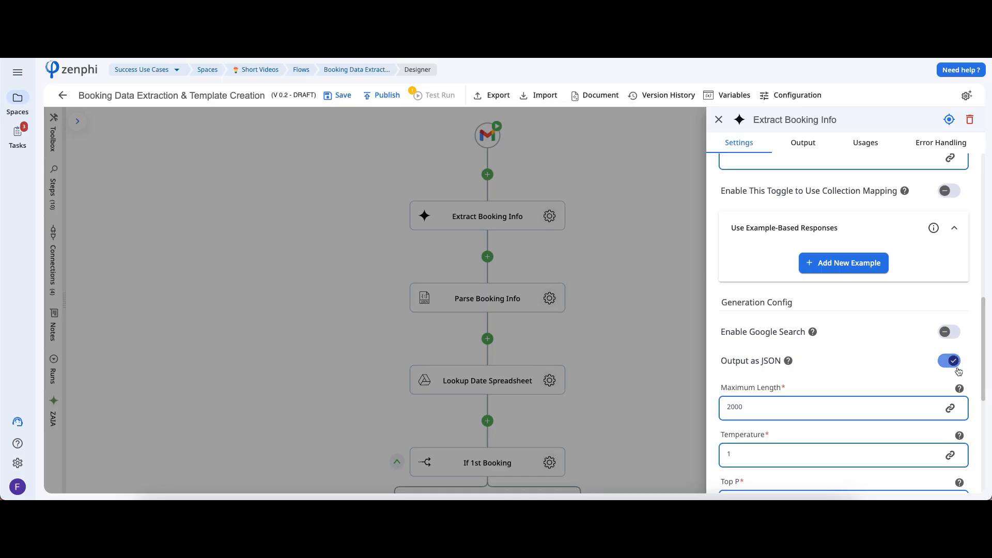
pyautogui.click(571, 307)
# Step: Inspect the output fields of the Parse Booking Info step's Result object
pyautogui.click(556, 301)
pyautogui.click(769, 141)
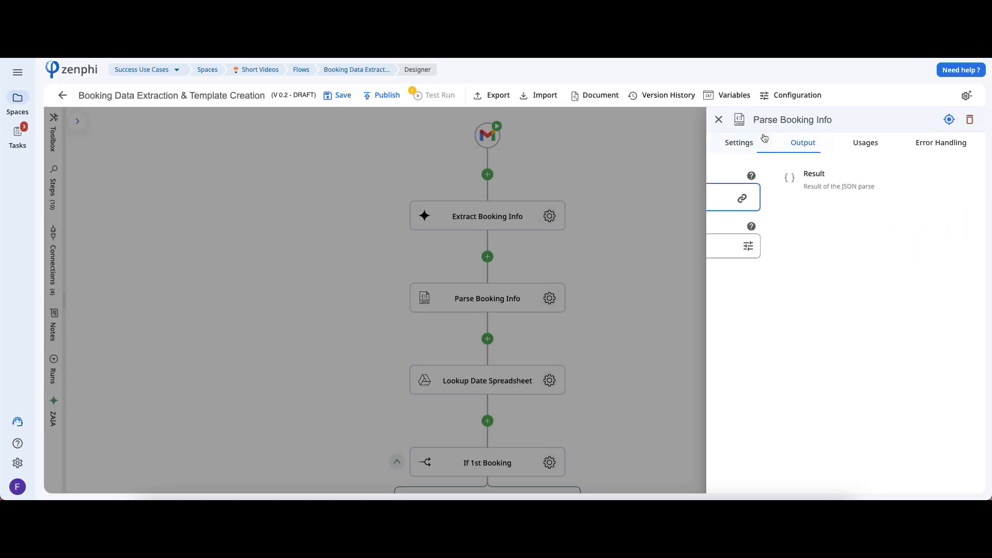
pyautogui.click(788, 178)
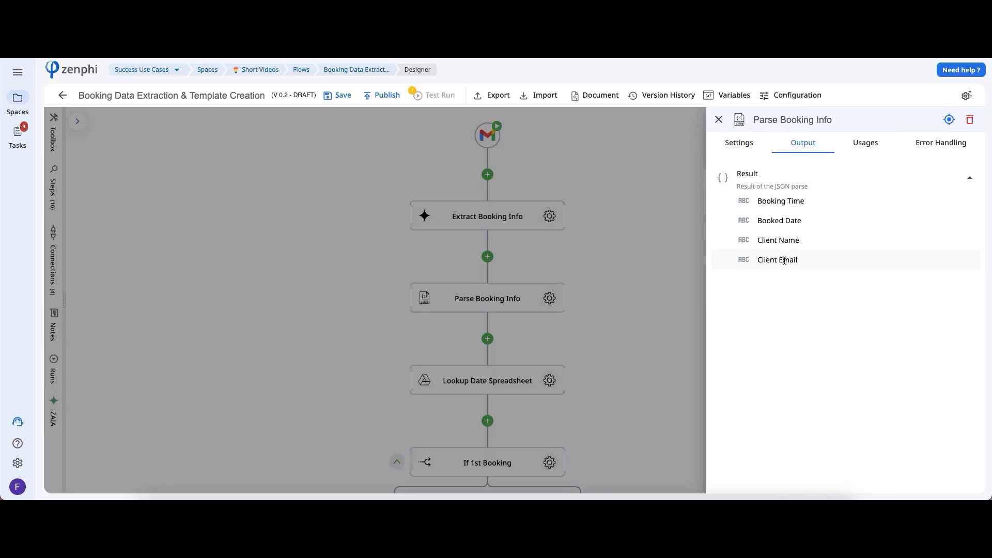
pyautogui.click(582, 358)
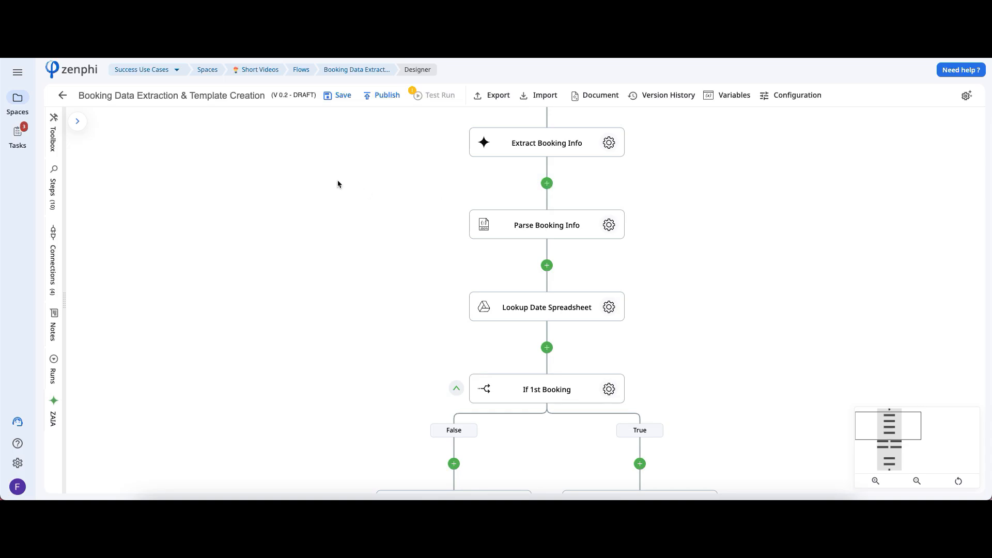
# Step: Check the Google Sheet Templates folder in Google Drive, and review the file name, query and maximum results of the Lookup Date Spreadsheet step
pyautogui.click(284, 31)
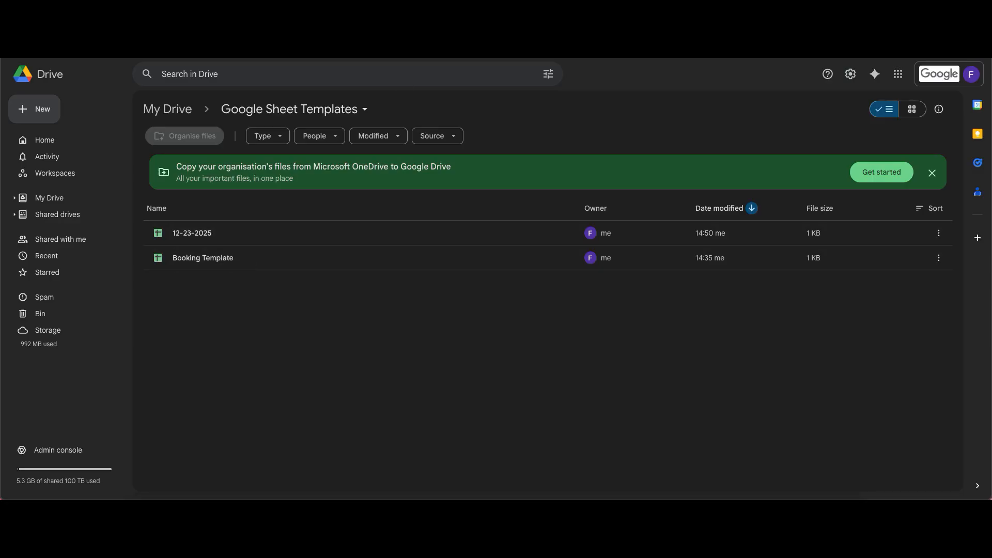
pyautogui.hotkey('ctrl', 'Tab')
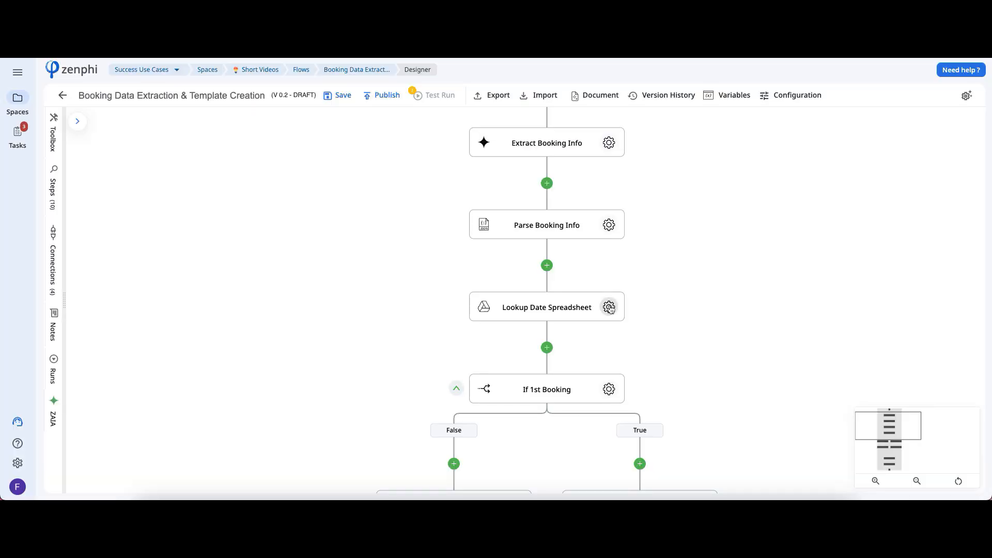
pyautogui.click(609, 307)
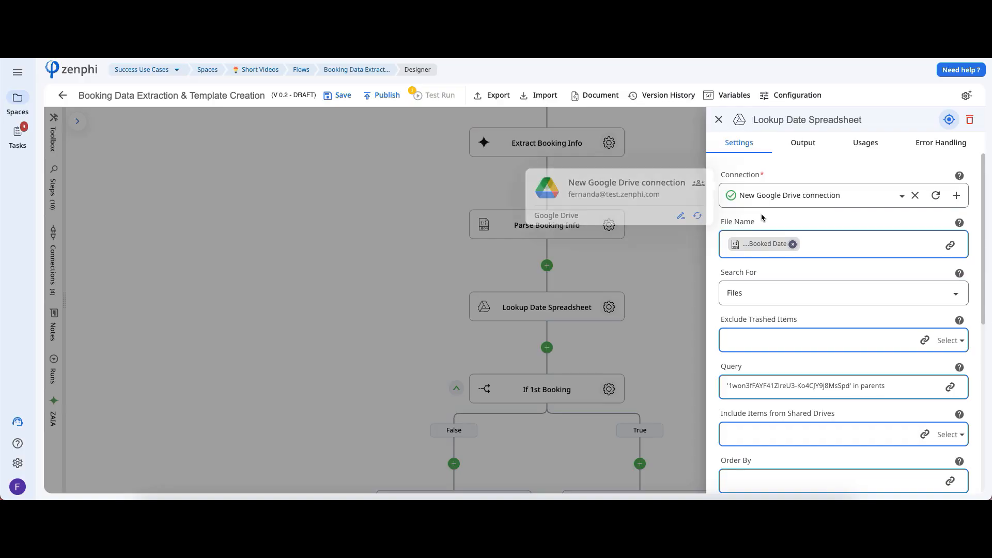
pyautogui.moveTo(758, 244)
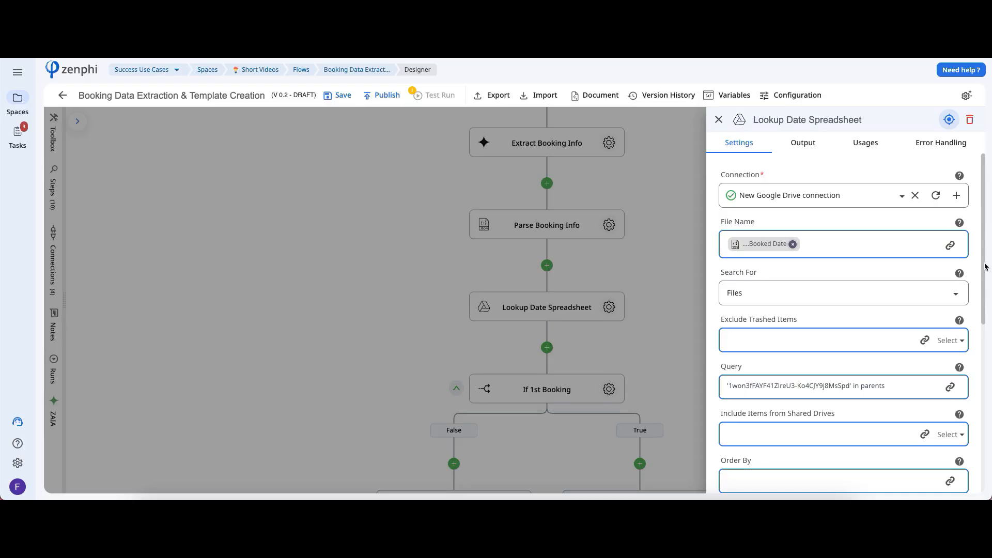
pyautogui.moveTo(984, 270); pyautogui.dragTo(985, 311)
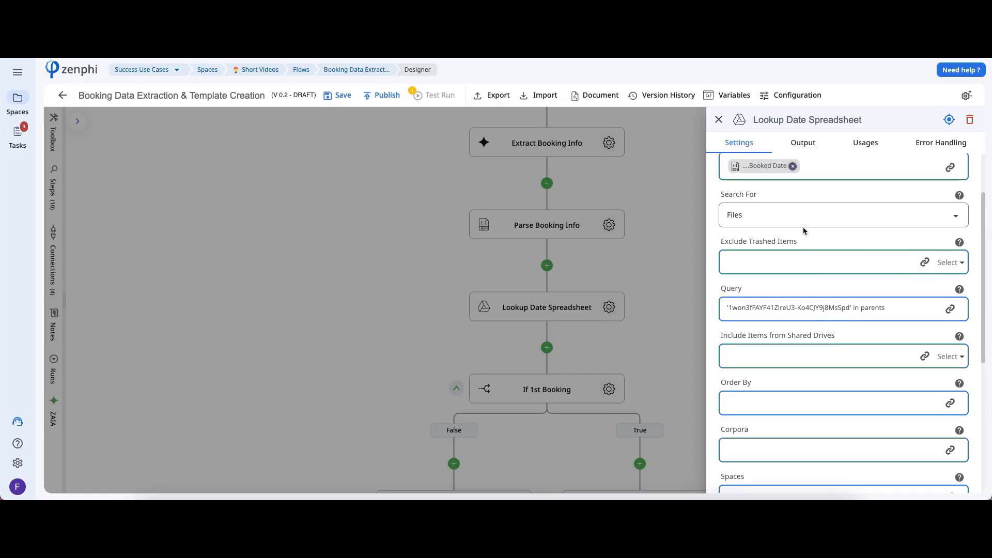
pyautogui.moveTo(984, 362); pyautogui.dragTo(983, 490)
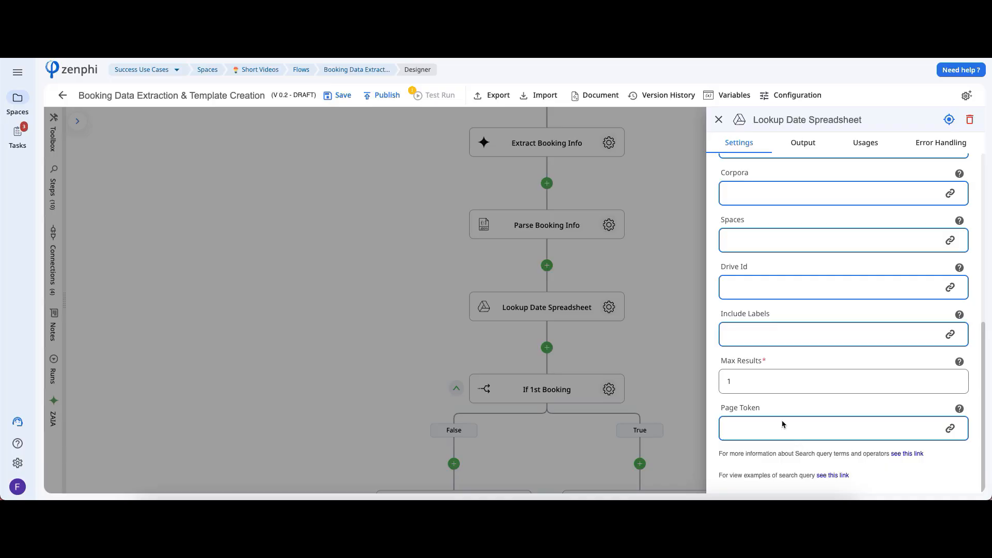
pyautogui.click(576, 450)
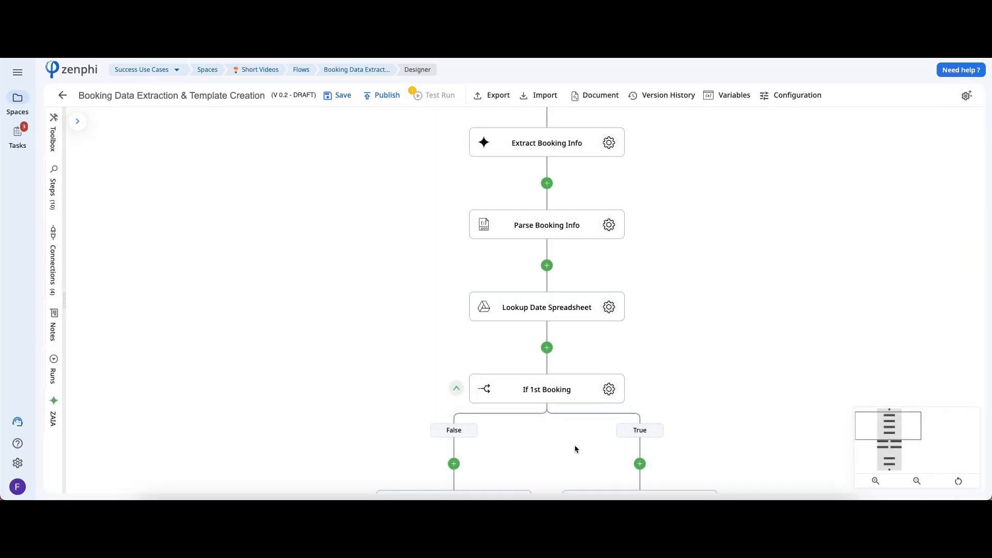
# Step: Review the Copy Template File step's source file and item name in the True branch, checking the Booking Template spreadsheet in Google Sheets
pyautogui.moveTo(575, 450); pyautogui.dragTo(591, 259)
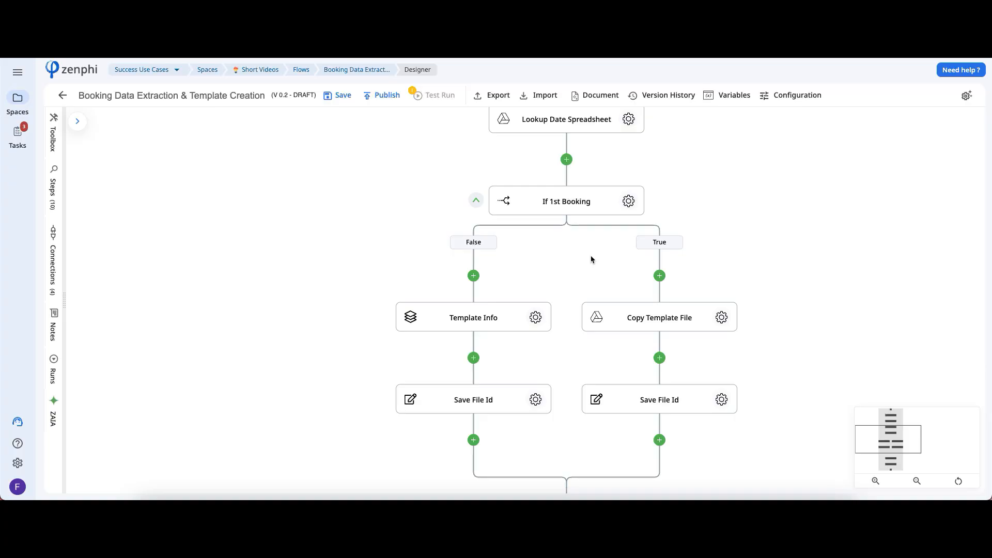
pyautogui.click(722, 317)
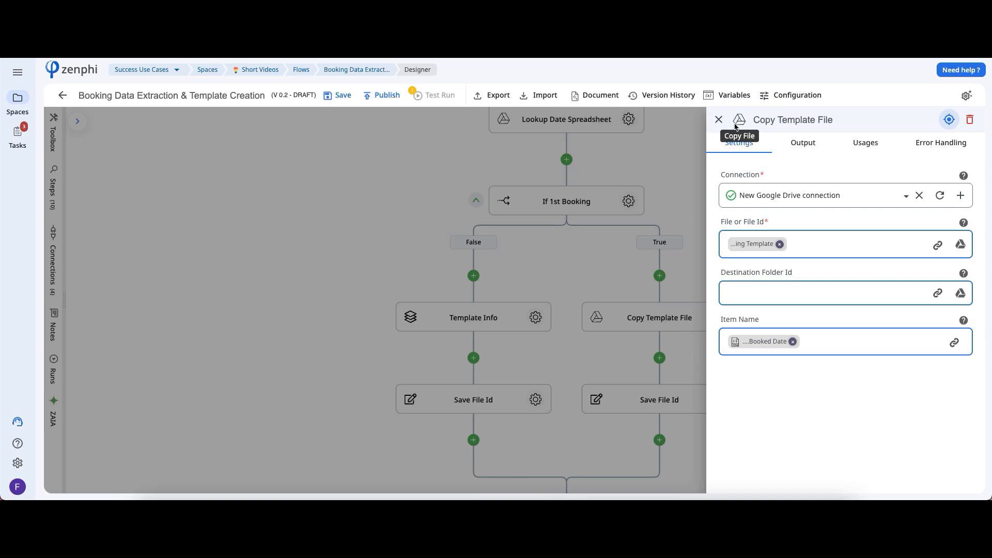
pyautogui.click(248, 46)
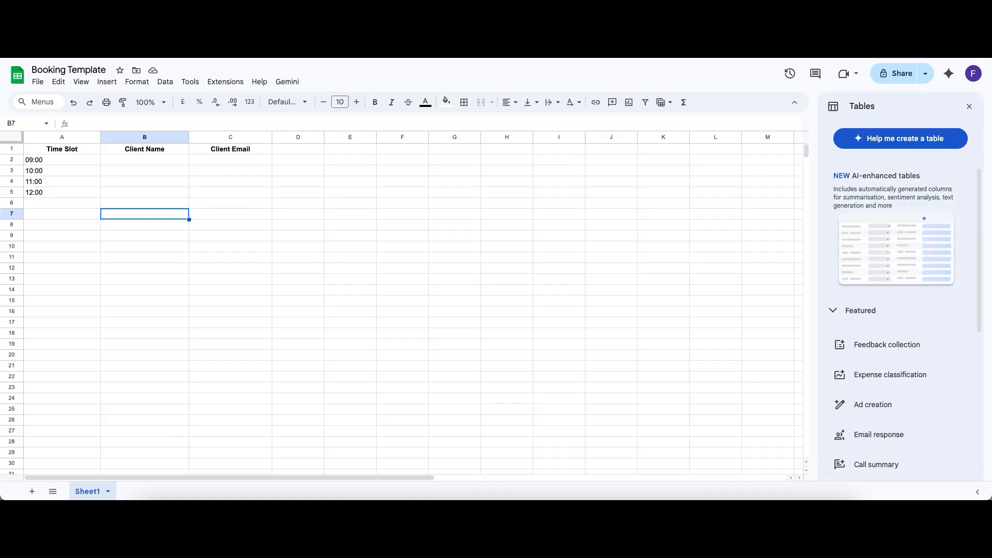
pyautogui.click(253, 46)
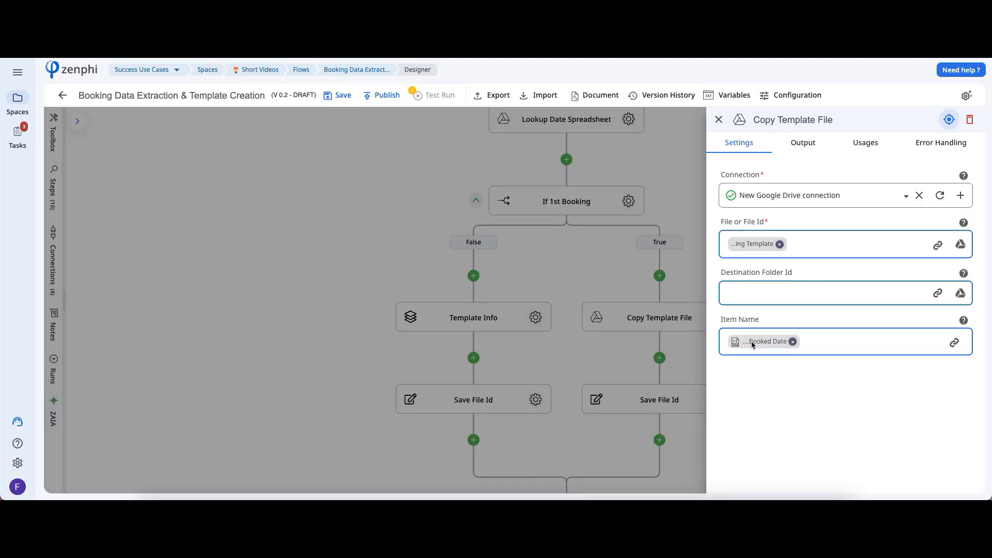
pyautogui.moveTo(752, 345)
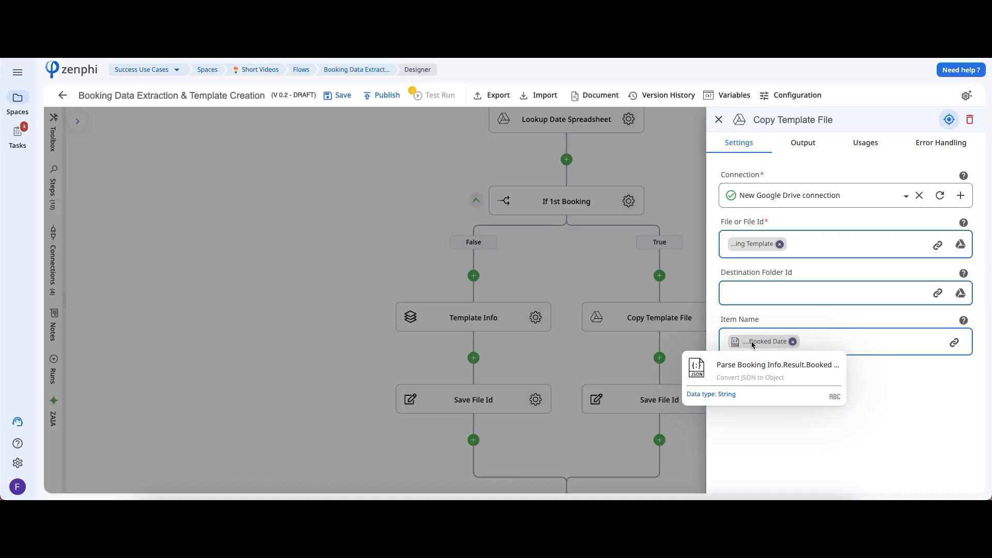
pyautogui.click(538, 360)
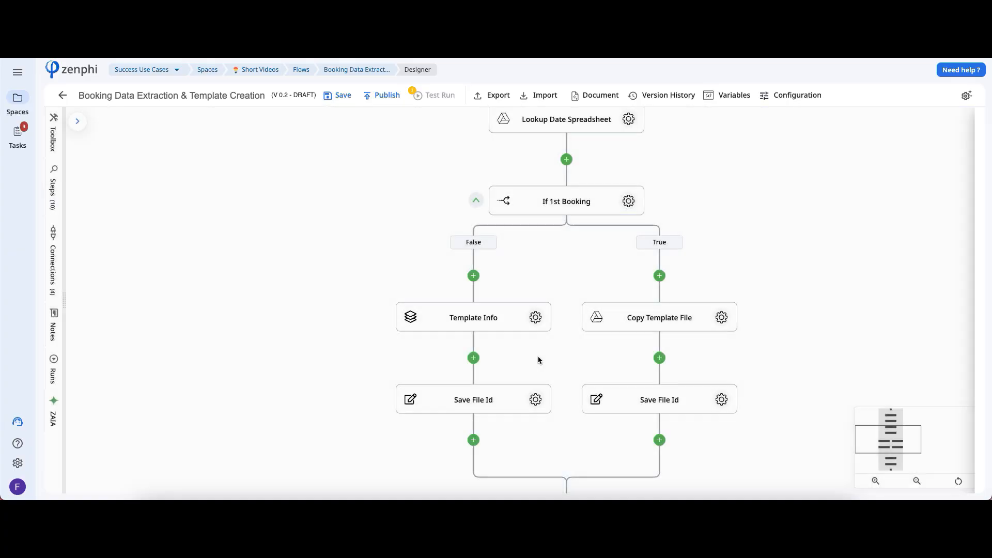
# Step: Compare the variable, operation and value settings of the Save File Id steps in the True and False branches
pyautogui.click(721, 401)
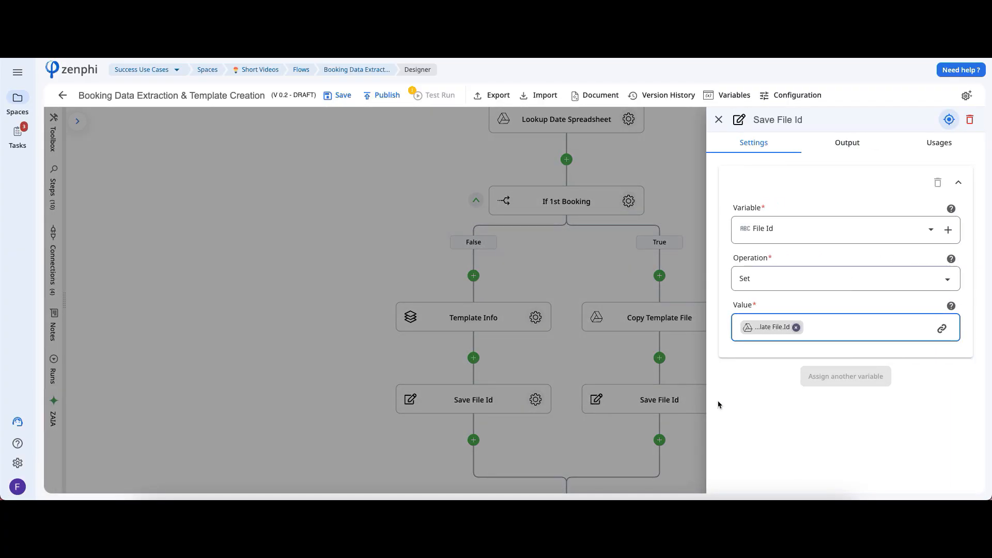
pyautogui.click(644, 362)
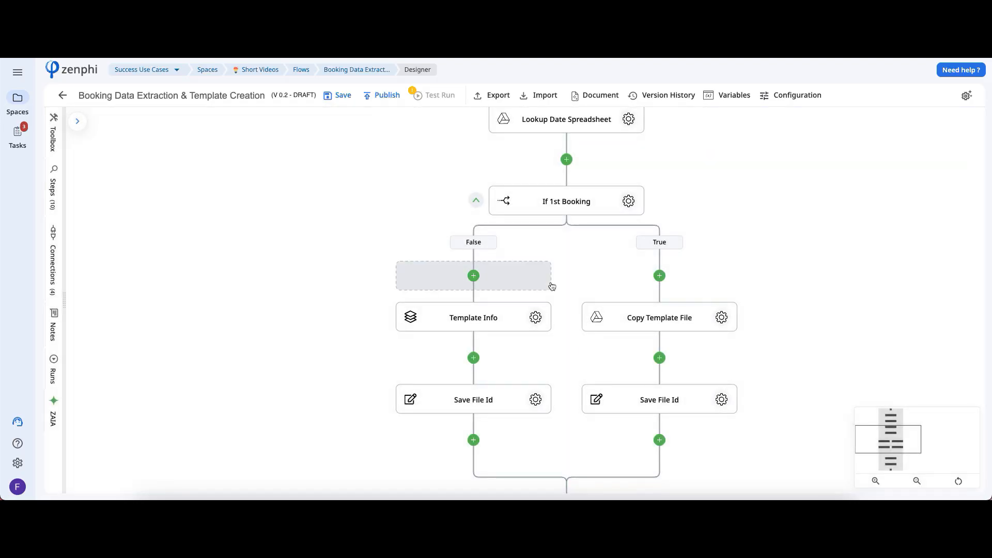
pyautogui.click(535, 399)
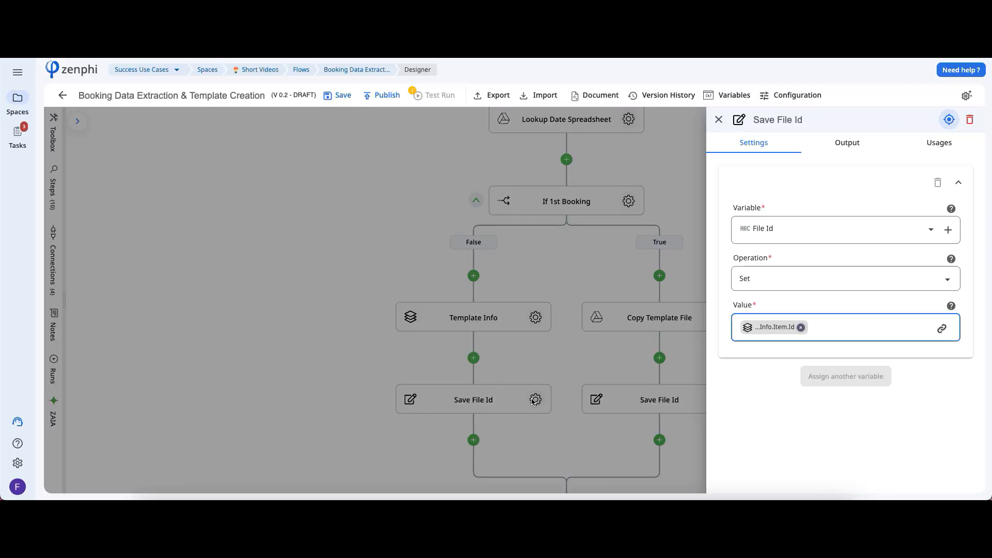
pyautogui.click(549, 362)
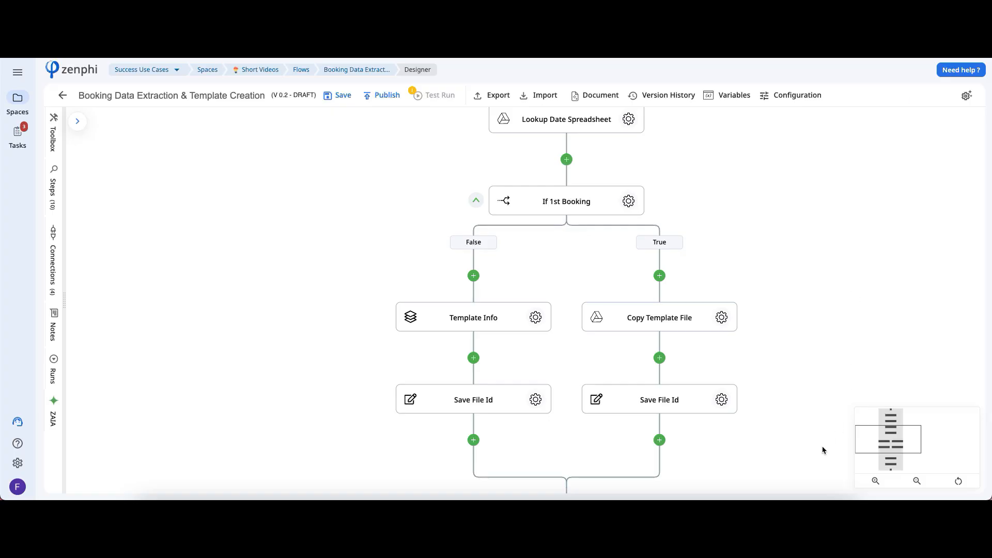
# Step: Open the Find Booked Time Slot step's settings, and examine the Time Slot column in the 12-23-2025 spreadsheet in Google Sheets
pyautogui.scroll(-5, 822, 326)
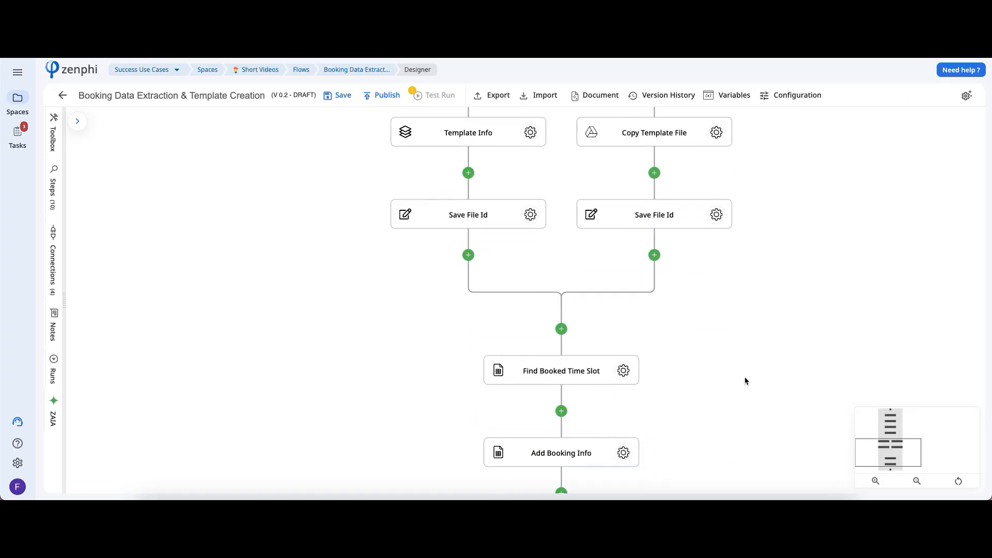
pyautogui.scroll(-1, 731, 302)
pyautogui.click(611, 251)
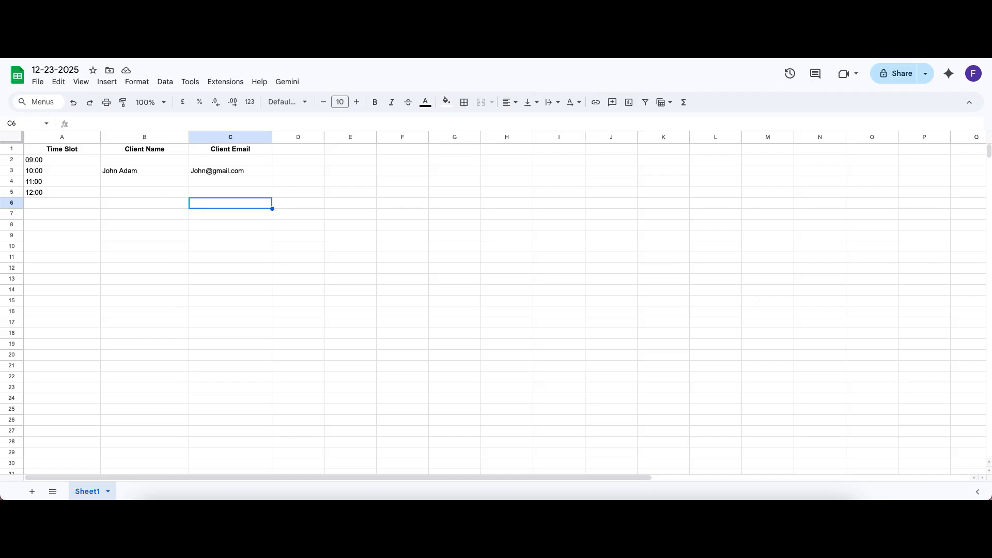
pyautogui.click(41, 173)
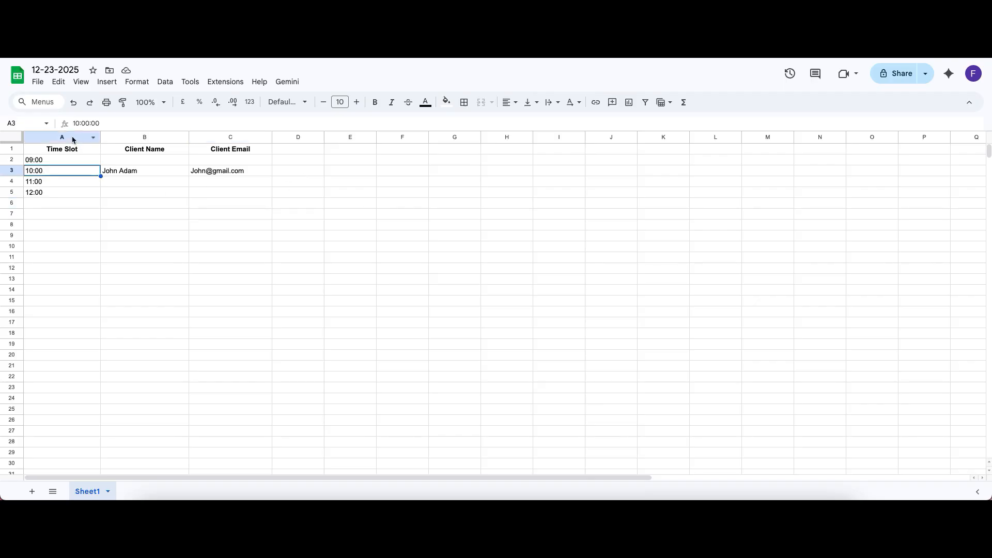
pyautogui.click(56, 163)
pyautogui.click(55, 183)
pyautogui.click(52, 173)
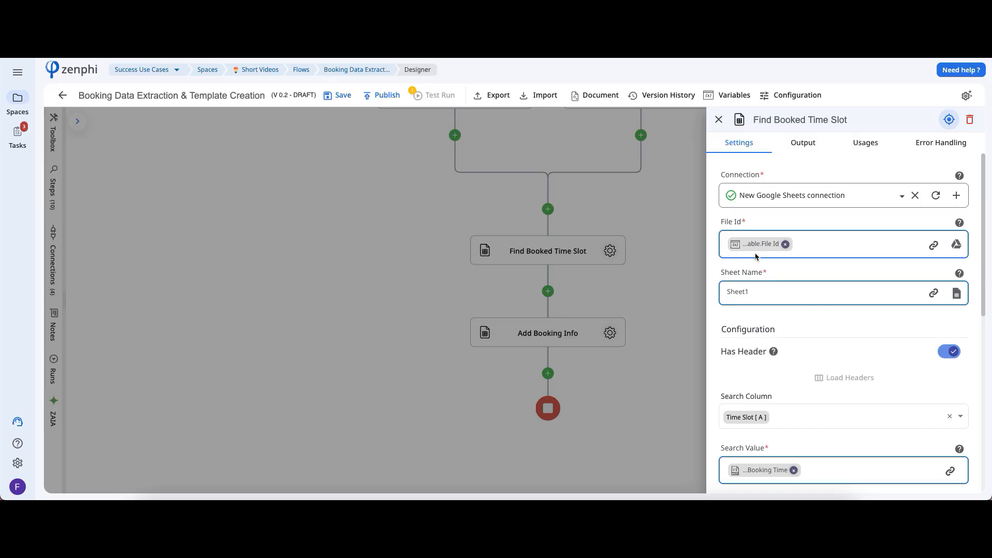
# Step: Review the Find Booked Time Slot step's file ID, search column and search value in zenphi
pyautogui.moveTo(754, 251)
pyautogui.moveTo(984, 244); pyautogui.dragTo(985, 260)
pyautogui.scroll(-2, 826, 279)
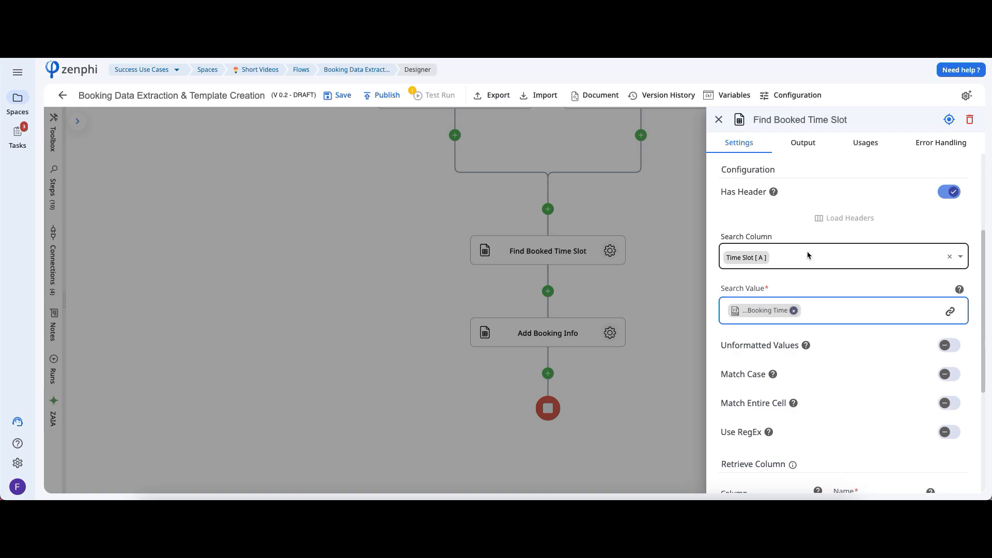
pyautogui.moveTo(758, 315)
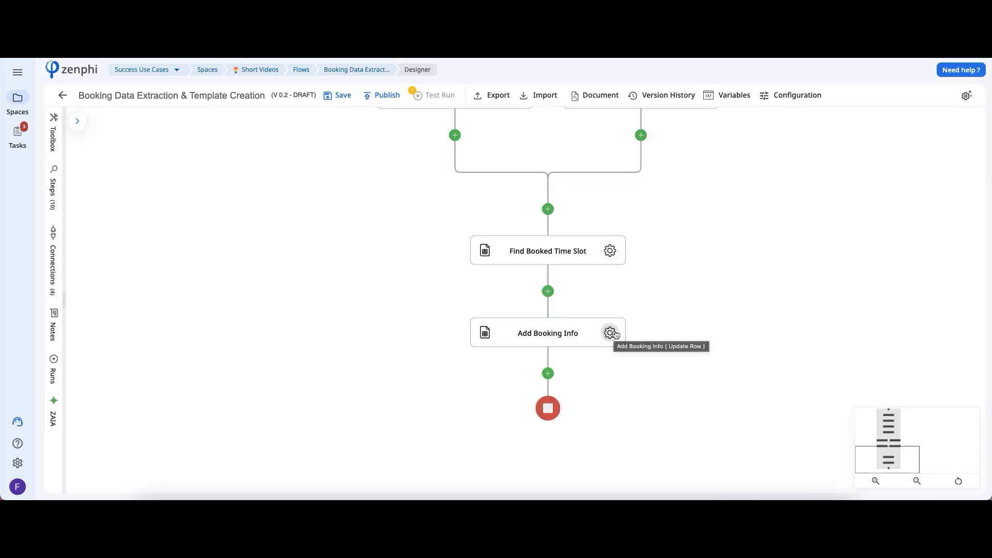
# Step: Review the Add Booking Info step's file ID, row number and column mappings against the client columns in the 12-23-2025 spreadsheet
pyautogui.click(610, 333)
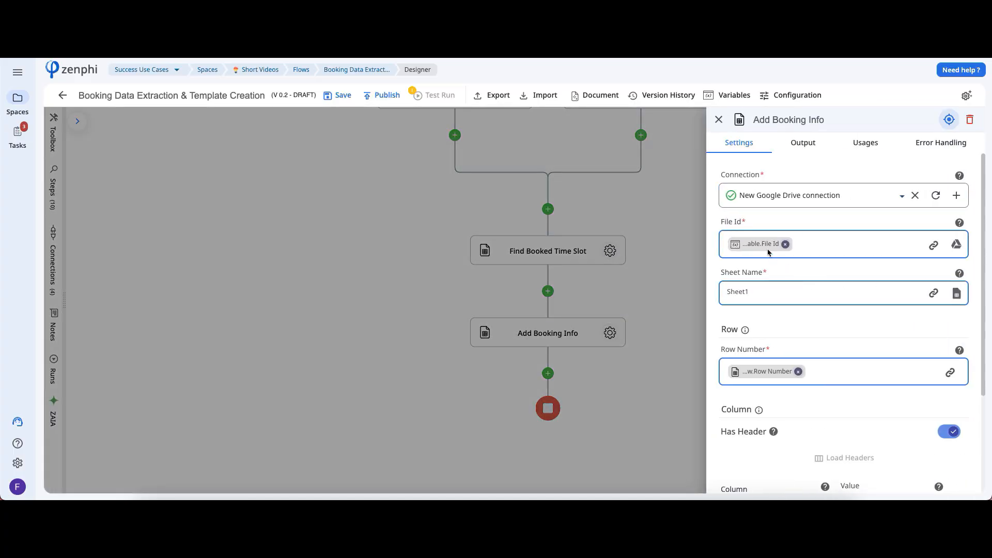
pyautogui.moveTo(766, 248)
pyautogui.moveTo(758, 374)
pyautogui.scroll(-3, 984, 338)
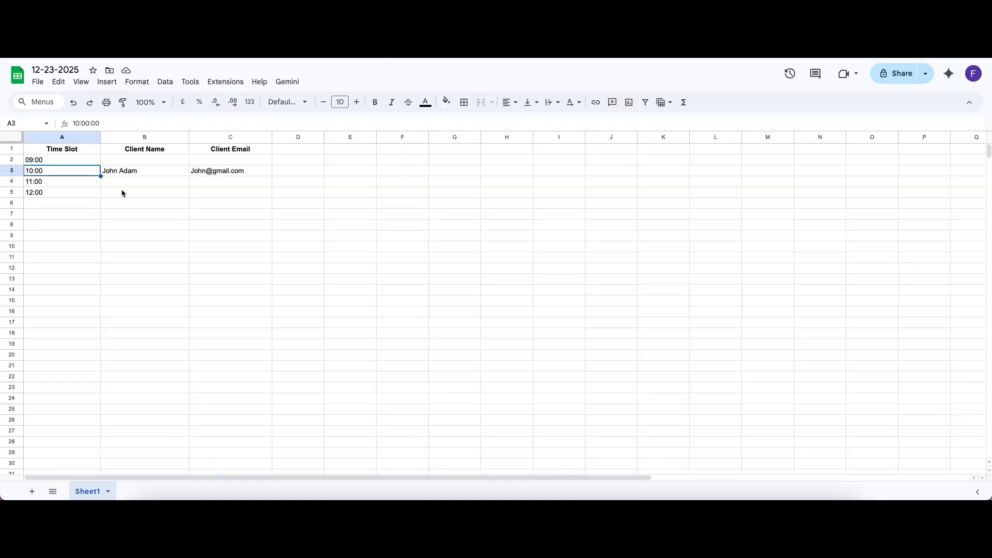
pyautogui.moveTo(144, 169); pyautogui.dragTo(219, 178)
pyautogui.click(219, 179)
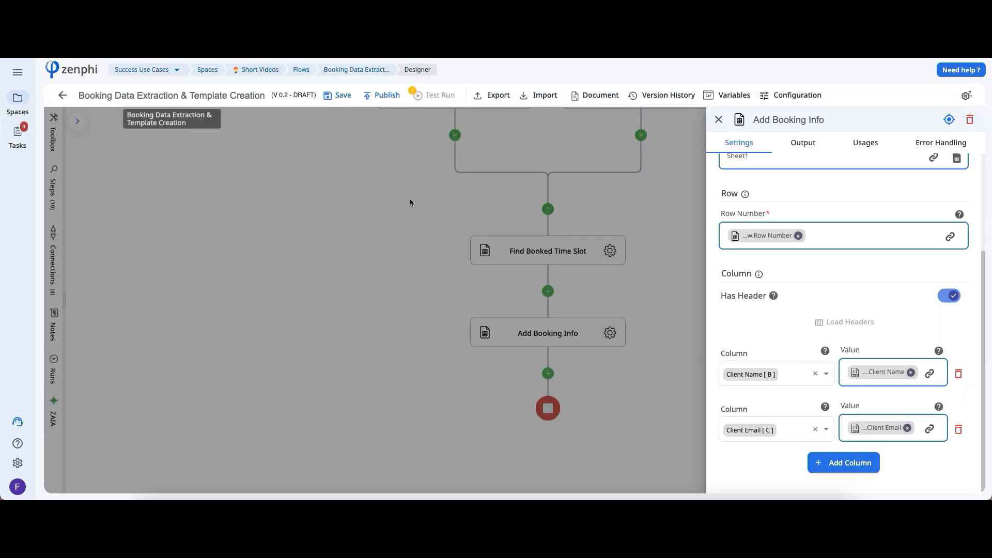
pyautogui.click(427, 215)
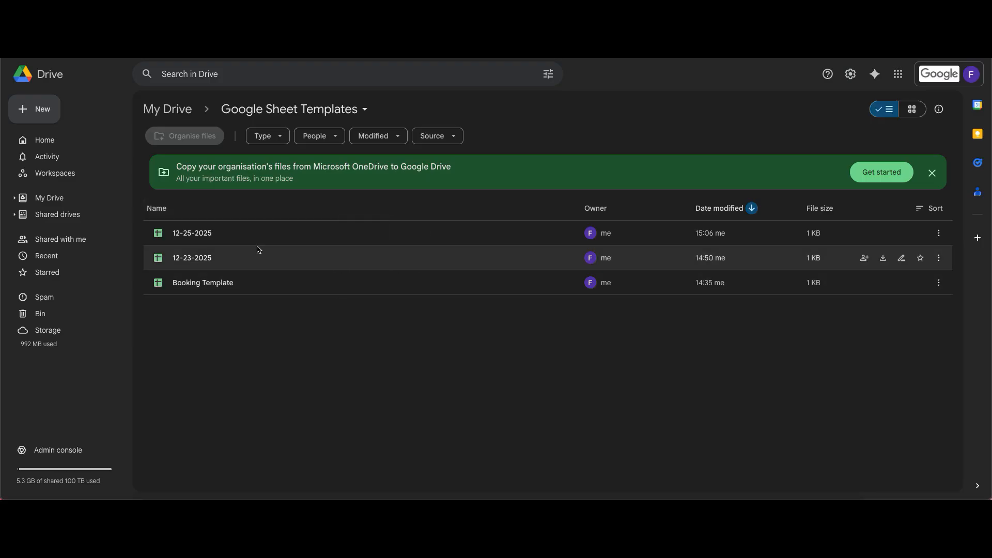
# Step: Open the 12-25-2025 spreadsheet from the Google Sheet Templates folder and check the booking in its 10:00 slot
pyautogui.doubleClick(274, 234)
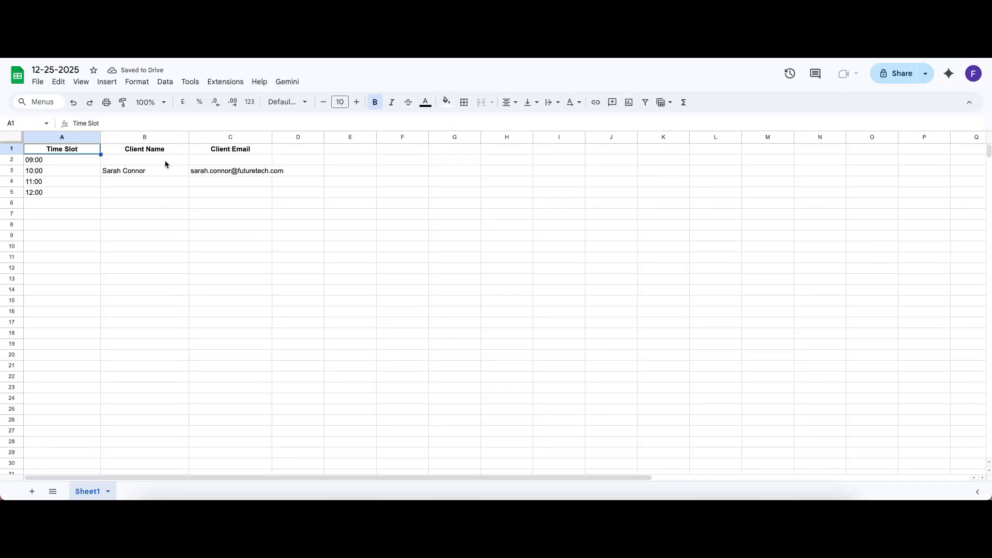
pyautogui.click(45, 169)
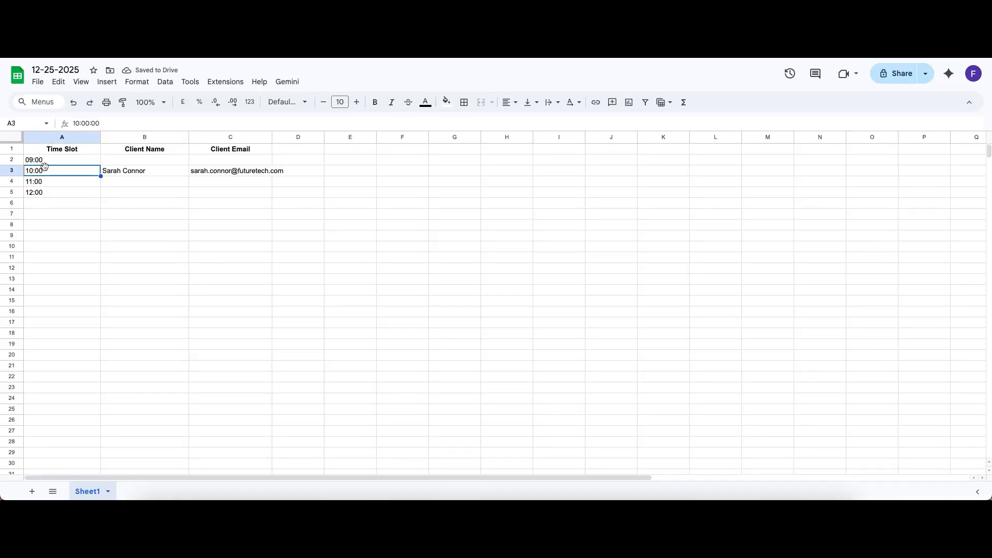